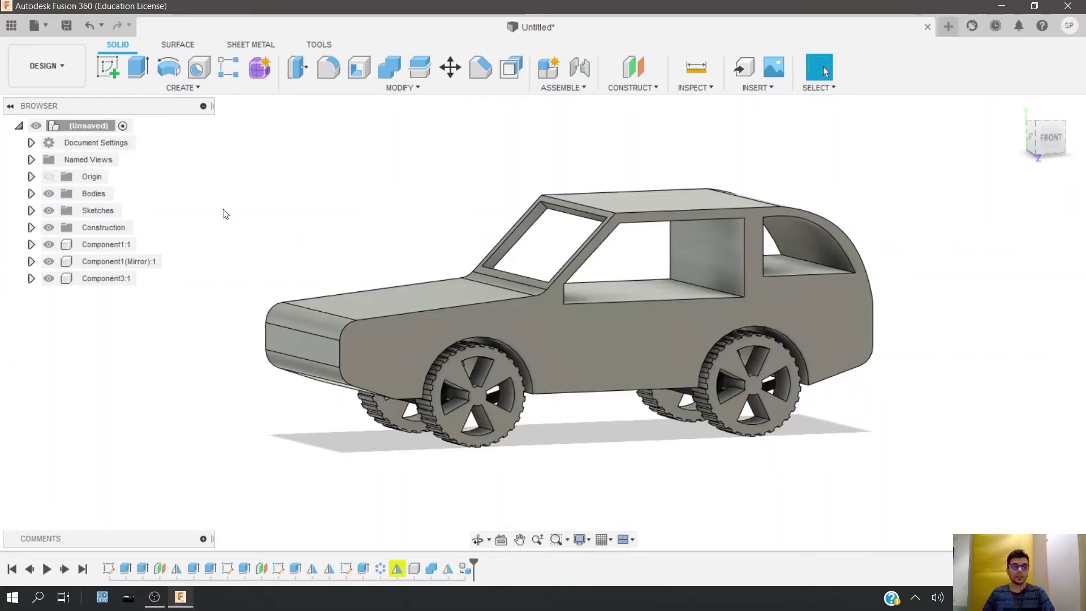
Step: Switch to the Animation workspace and select the front wheels Component1:1 in the browser
{"action": "left_click", "coordinate": [52, 68]}
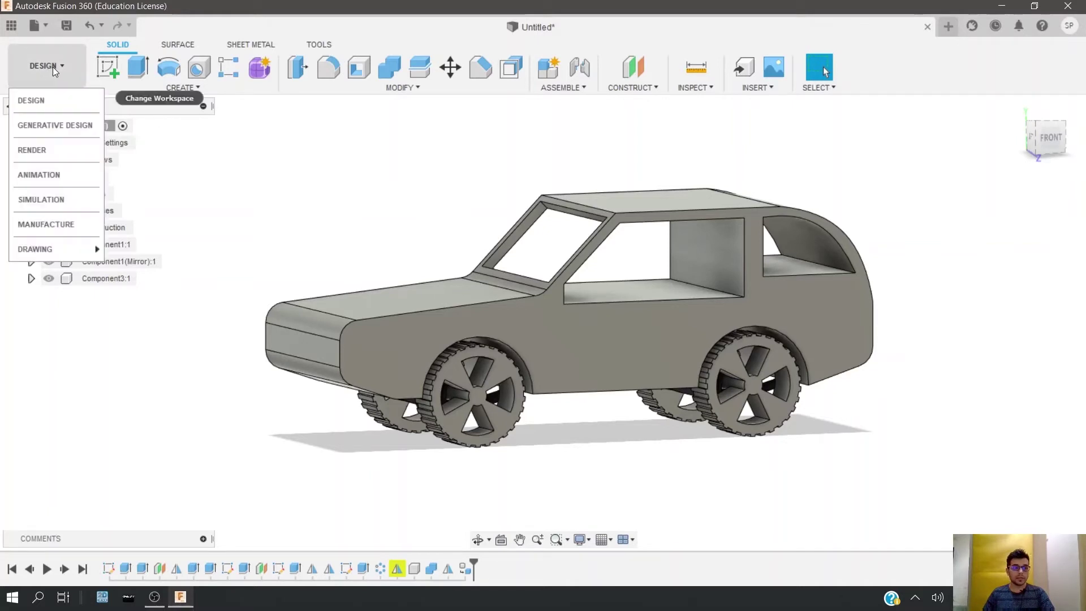
{"action": "left_click", "coordinate": [59, 177]}
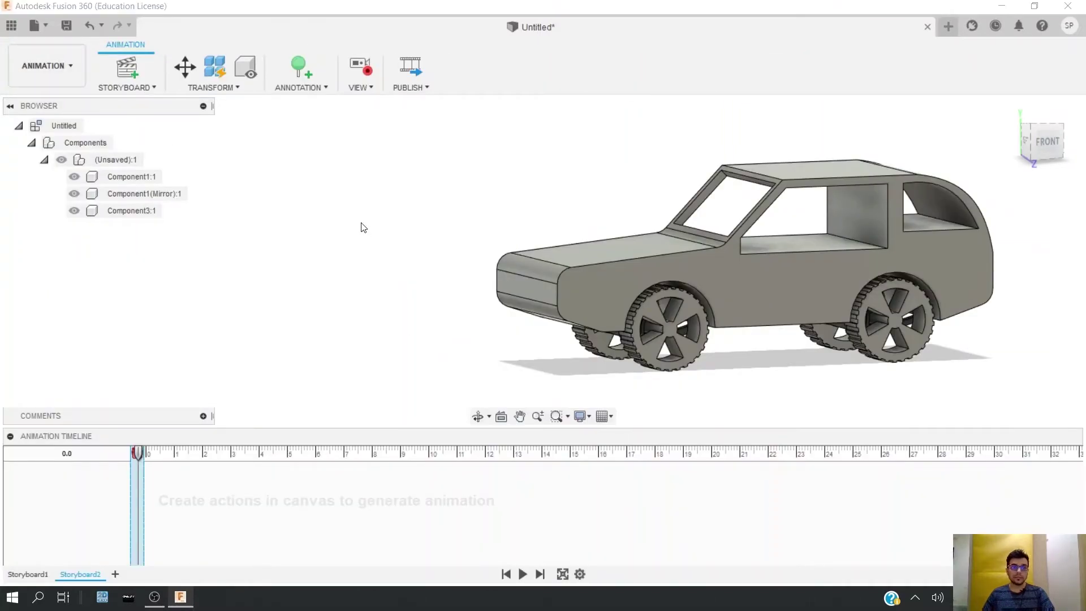
{"action": "left_click", "coordinate": [711, 293]}
{"action": "left_click", "coordinate": [763, 354]}
{"action": "scroll", "coordinate": [763, 353], "scroll_direction": "down", "scroll_amount": 1}
{"action": "left_click", "coordinate": [766, 318]}
{"action": "left_click", "coordinate": [672, 333]}
{"action": "left_click", "coordinate": [537, 338]}
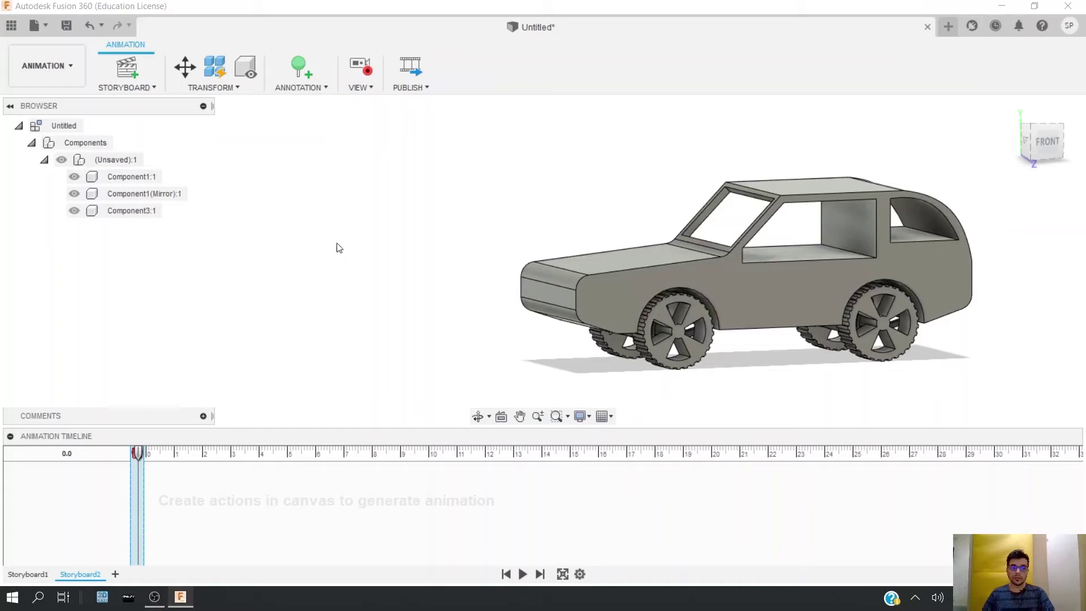
{"action": "left_click", "coordinate": [122, 174]}
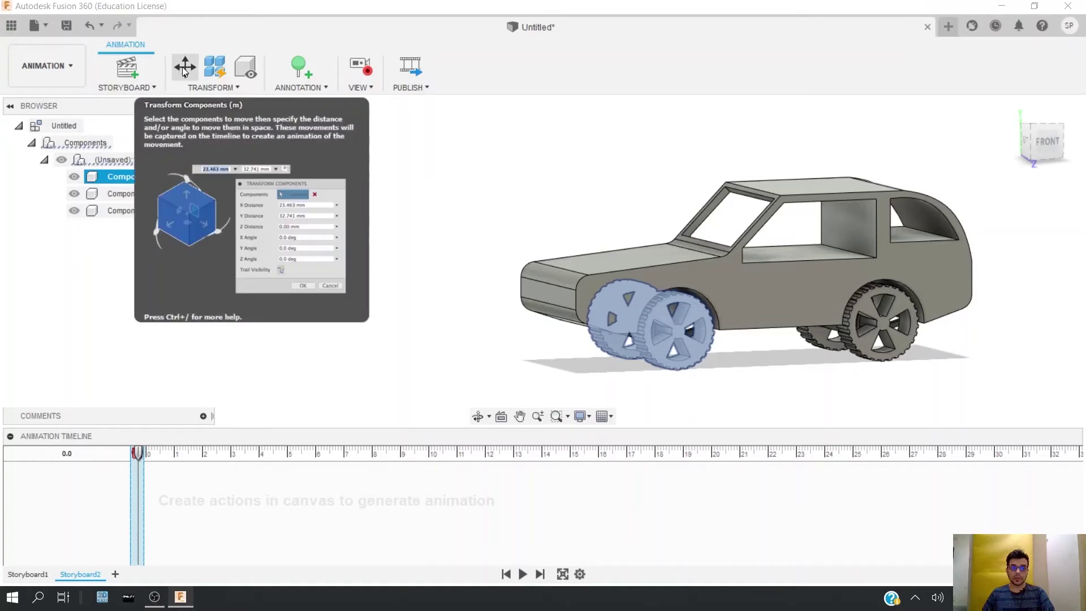
Step: Start a front-wheel Transform Components step ending at 5 s, pivoting at the wheel centre
{"action": "left_click", "coordinate": [184, 68]}
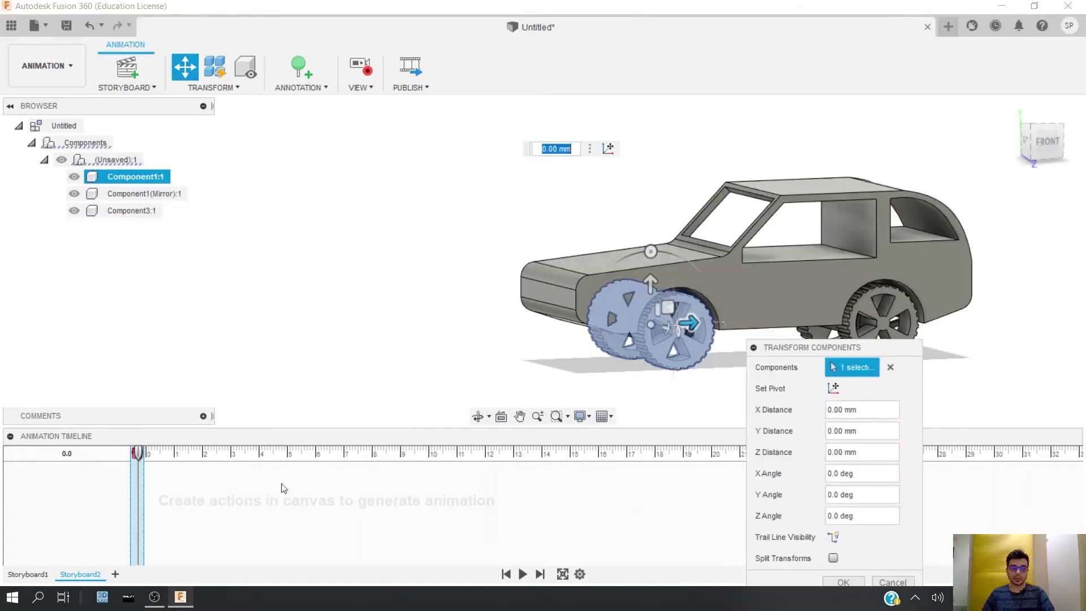
{"action": "left_click_drag", "start_coordinate": [140, 453], "coordinate": [285, 468]}
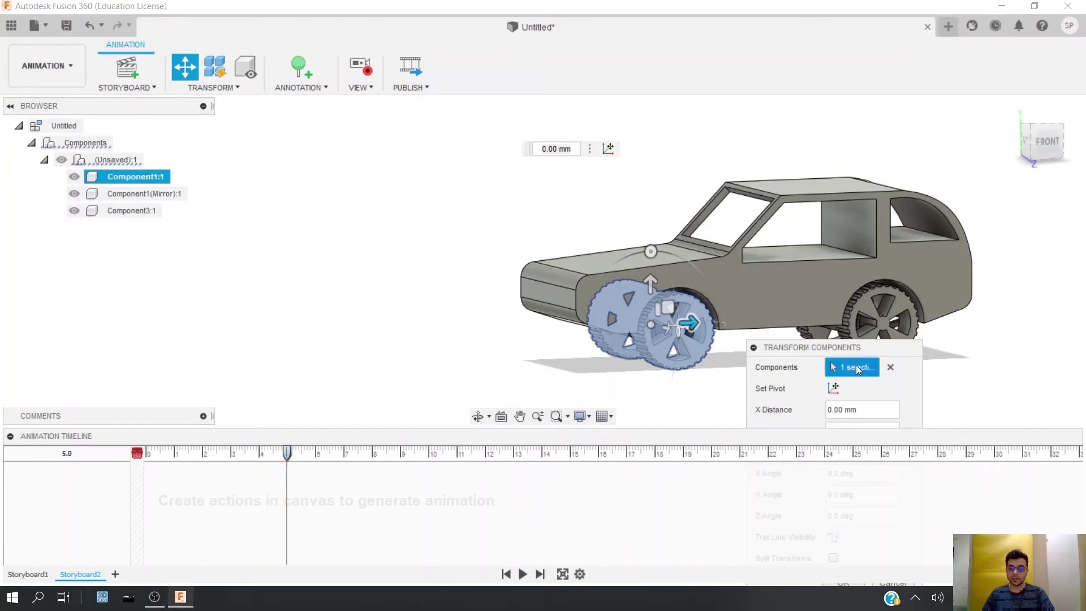
{"action": "scroll", "coordinate": [682, 340], "scroll_direction": "up", "scroll_amount": 2}
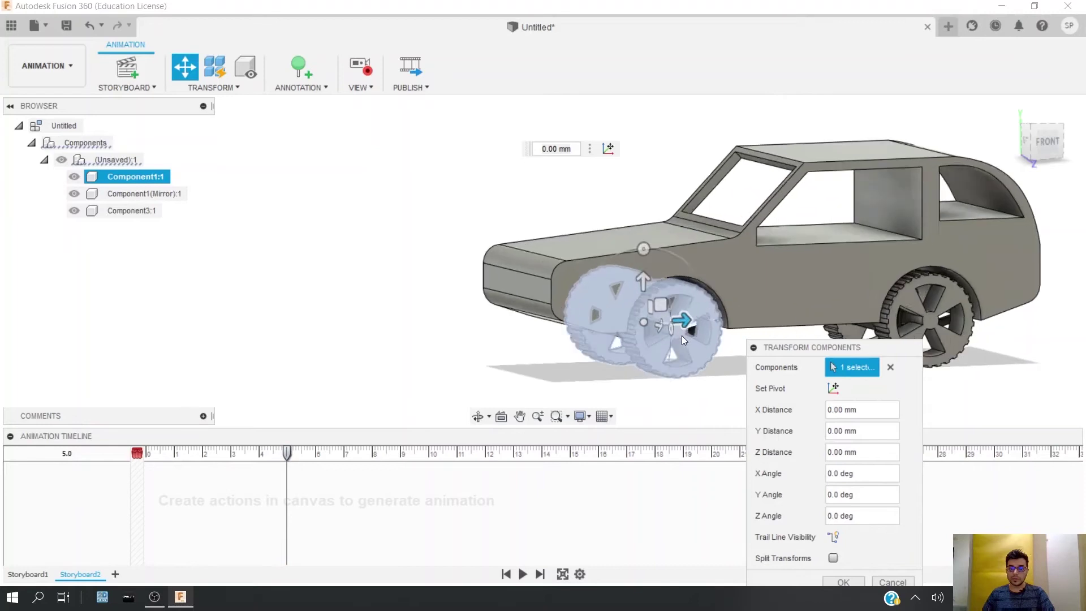
{"action": "scroll", "coordinate": [682, 336], "scroll_direction": "up", "scroll_amount": 2}
{"action": "left_click", "coordinate": [833, 387]}
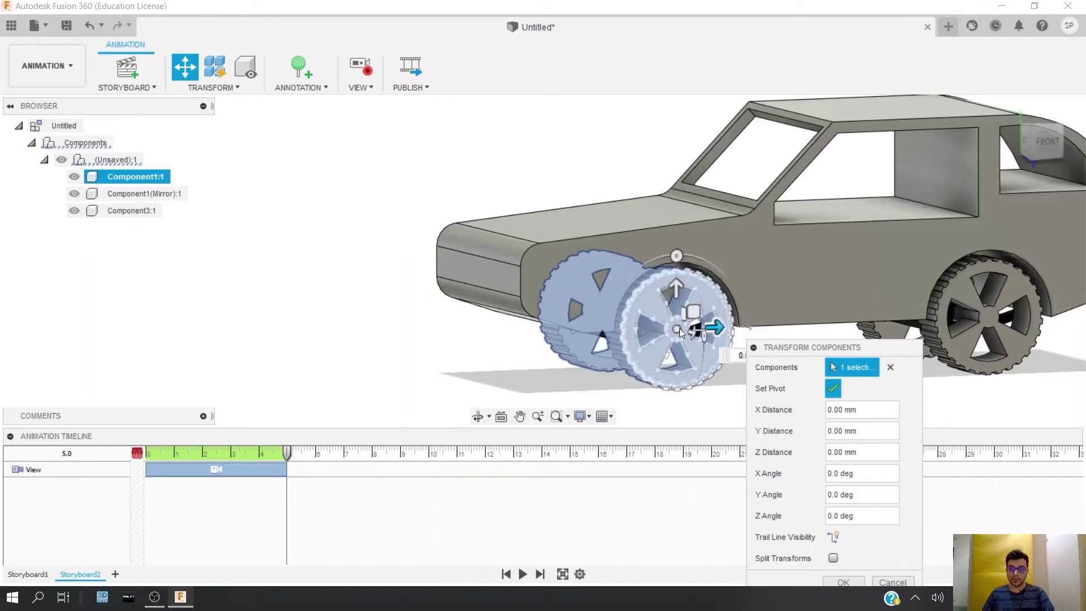
{"action": "left_click", "coordinate": [680, 328]}
{"action": "left_click", "coordinate": [833, 390]}
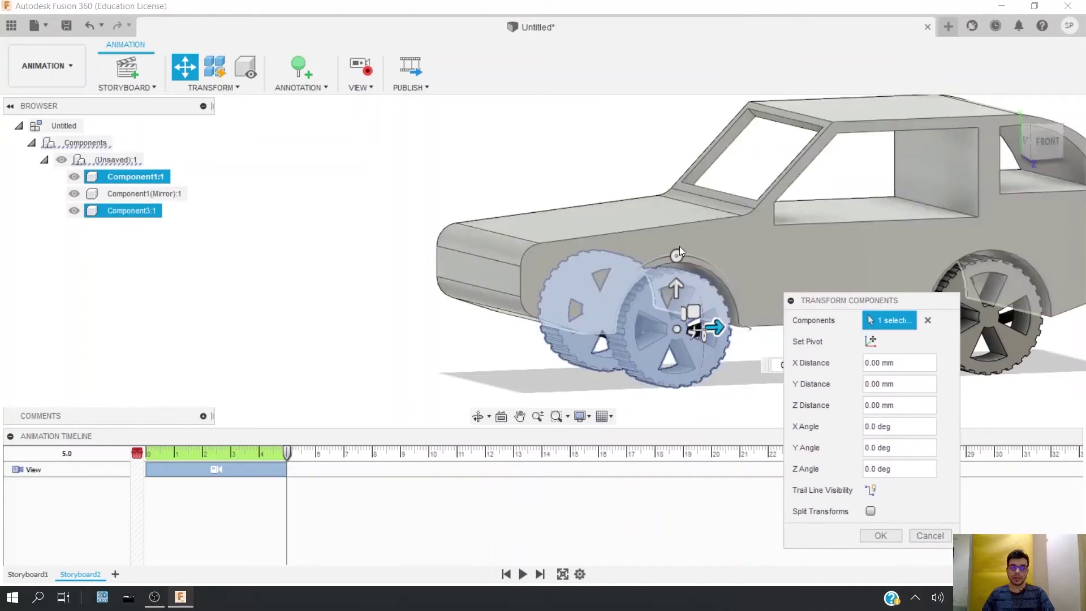
Step: Rotate the front wheels by a Z angle of 360*6 degrees and confirm
{"action": "mouse_move", "coordinate": [677, 256]}
{"action": "left_mouse_down"}
{"action": "mouse_move", "coordinate": [619, 291]}
{"action": "mouse_move", "coordinate": [614, 347]}
{"action": "mouse_move", "coordinate": [648, 396]}
{"action": "left_mouse_up"}
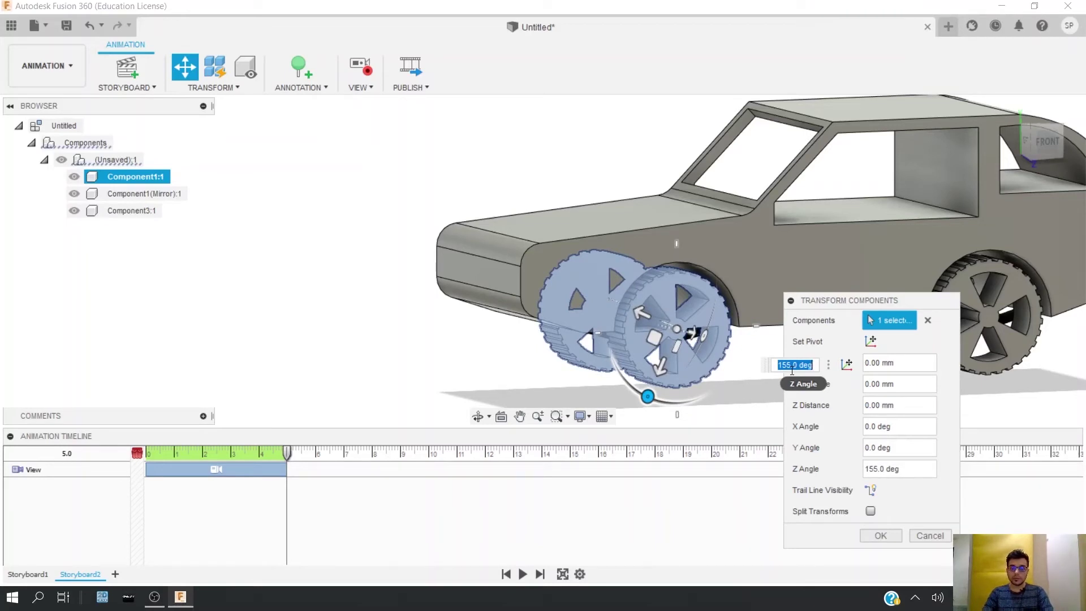
{"action": "type", "text": "360"}
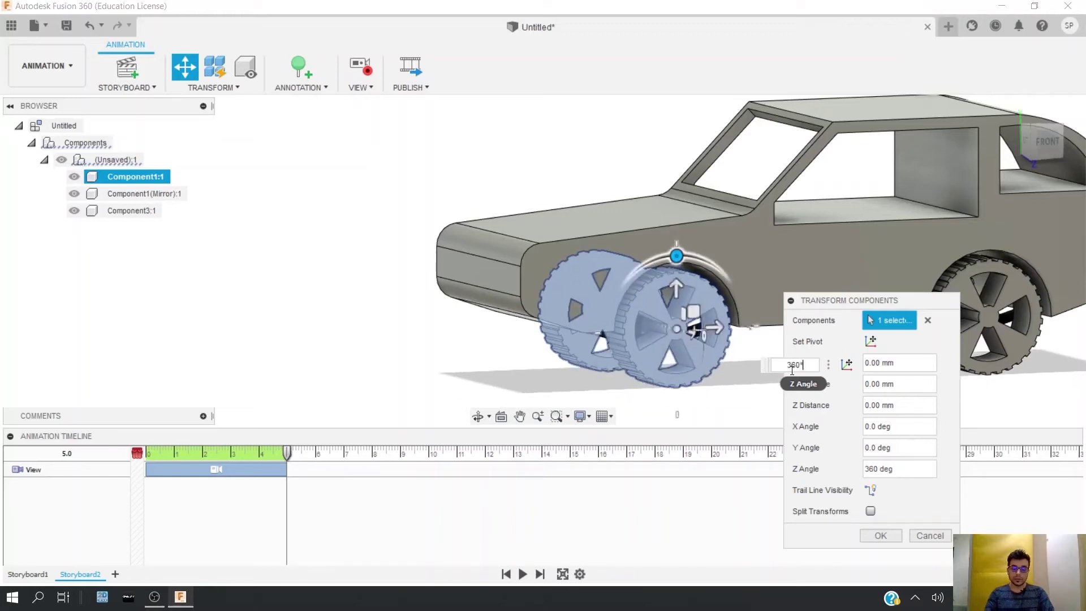
{"action": "type", "text": "*6"}
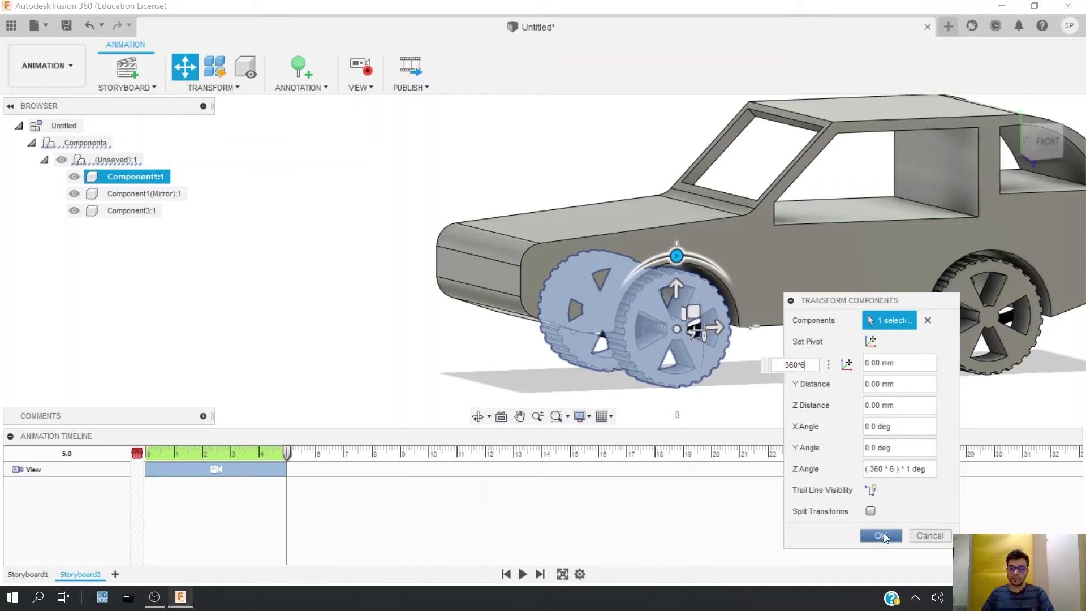
{"action": "left_click", "coordinate": [883, 533]}
{"action": "left_click", "coordinate": [213, 474]}
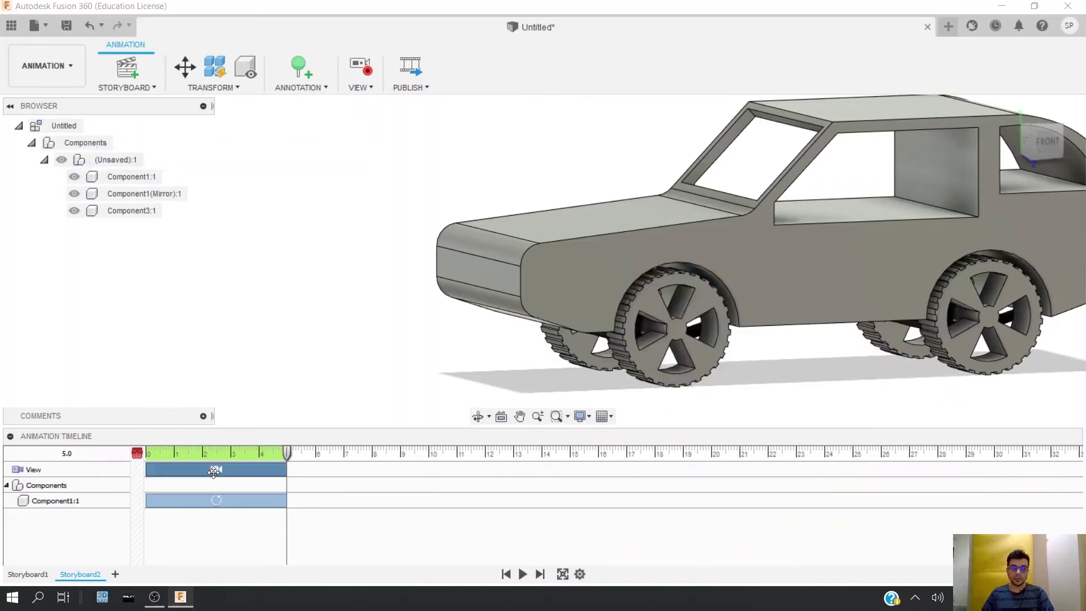
Step: Delete the camera View action, rewind to the start and play the front-wheel spin
{"action": "key", "text": "Delete"}
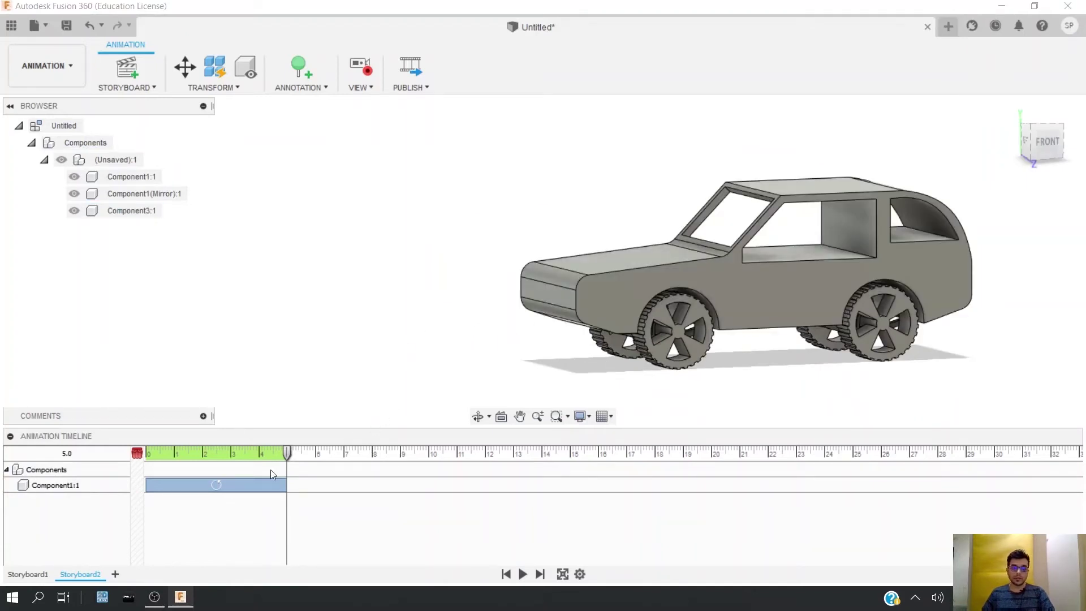
{"action": "left_click_drag", "start_coordinate": [287, 453], "coordinate": [146, 456]}
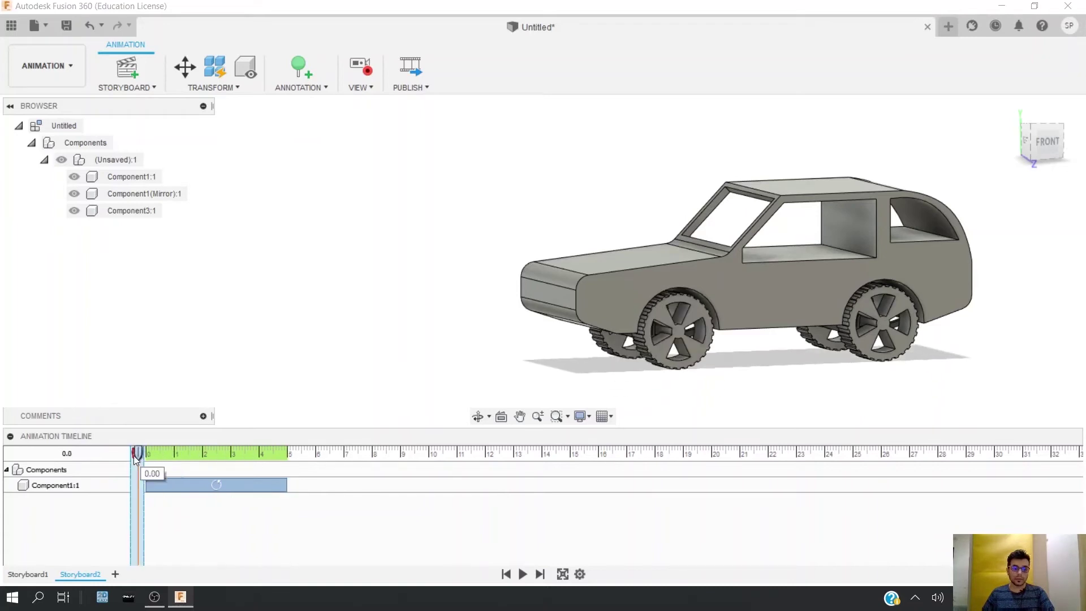
{"action": "left_click", "coordinate": [524, 575]}
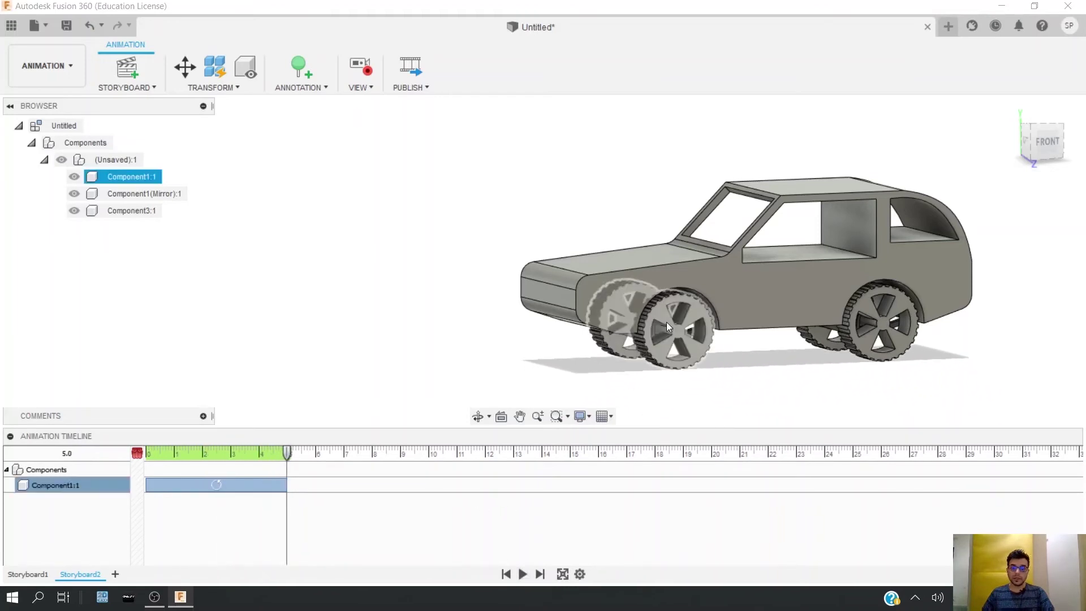
{"action": "left_click", "coordinate": [146, 194]}
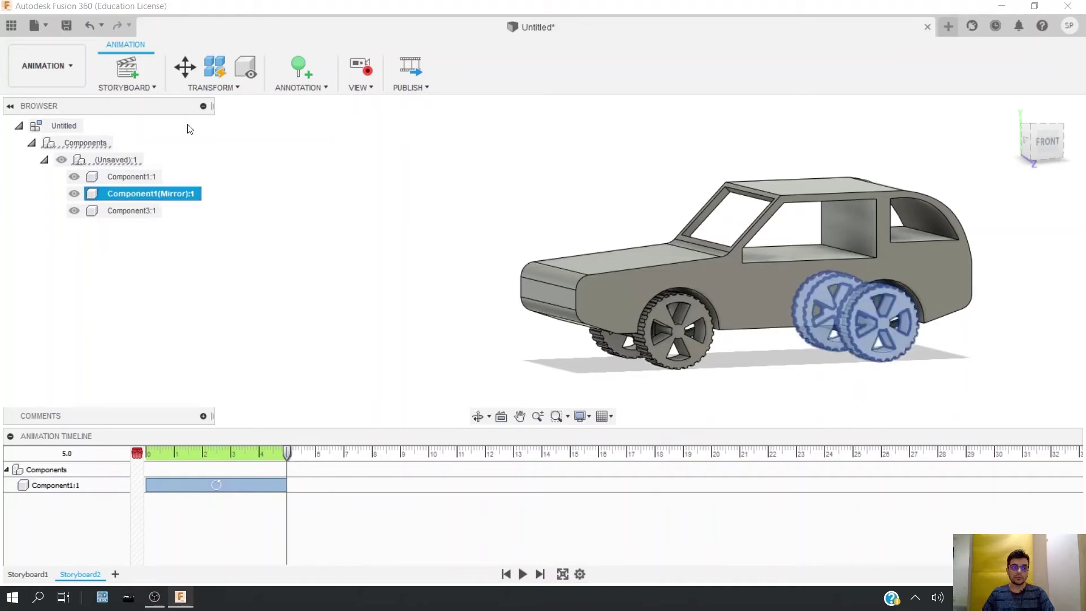
Step: Rotate rear wheels Component1(Mirror):1 by -360*6 degrees about Z, then play and rewind
{"action": "left_click", "coordinate": [185, 68]}
{"action": "left_click", "coordinate": [474, 265]}
{"action": "left_click_drag", "start_coordinate": [849, 266], "coordinate": [920, 410]}
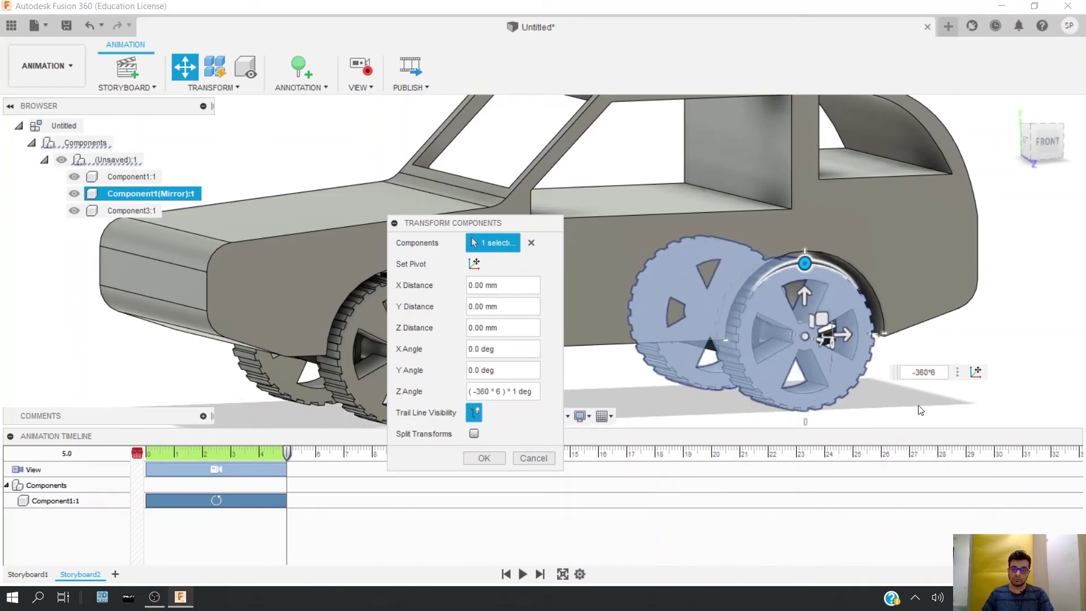
{"action": "left_click", "coordinate": [485, 458]}
{"action": "left_click", "coordinate": [523, 575]}
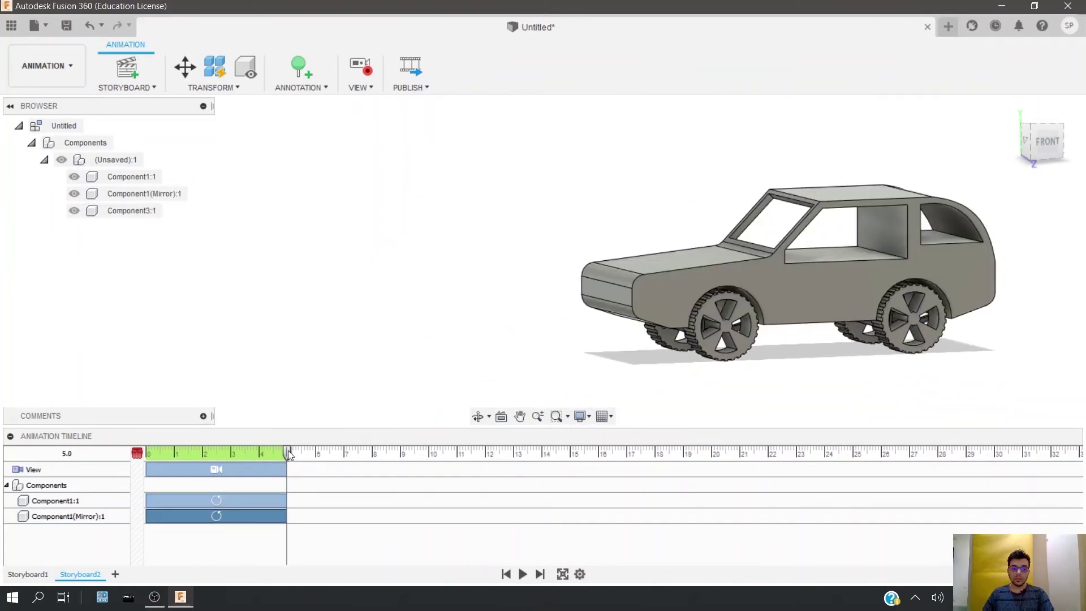
{"action": "left_click_drag", "start_coordinate": [288, 451], "coordinate": [139, 460]}
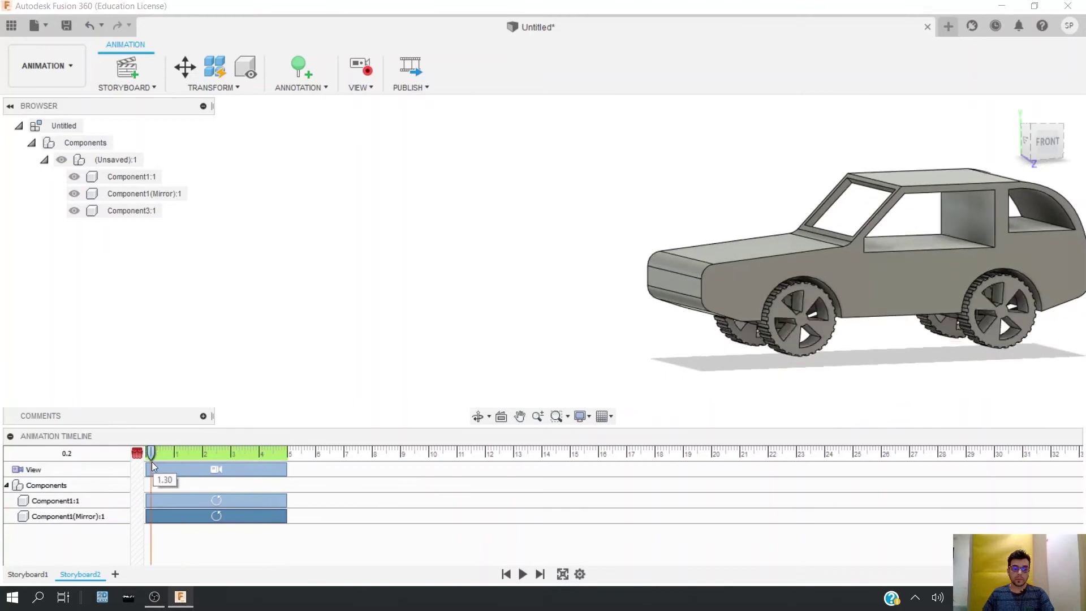
Step: Delete the camera View track, return to 0.0 s and play the storyboard
{"action": "left_click", "coordinate": [204, 474]}
{"action": "key", "text": "Delete"}
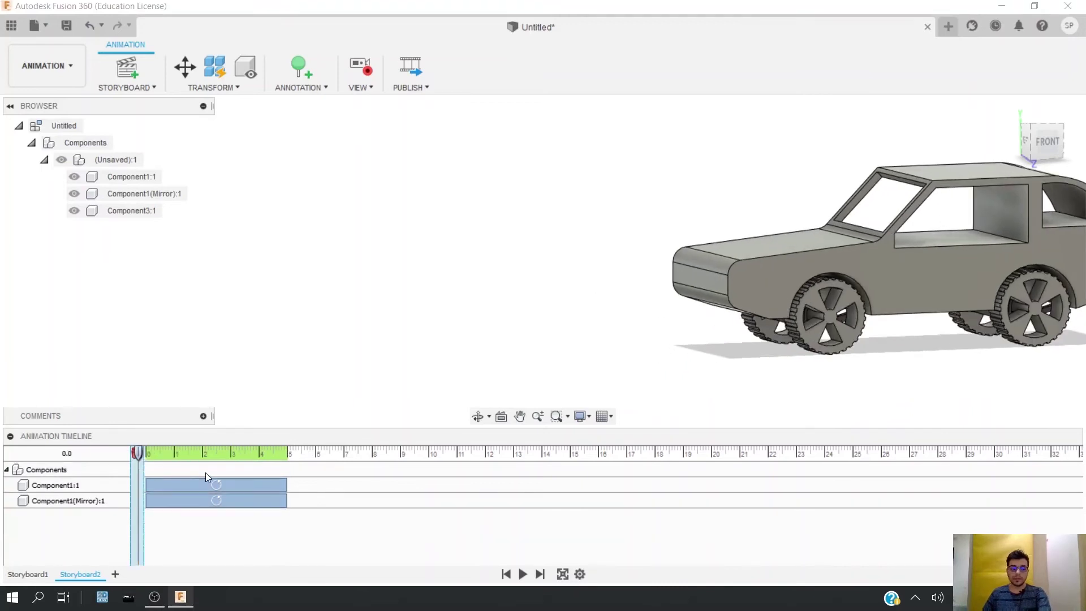
{"action": "left_click_drag", "start_coordinate": [143, 454], "coordinate": [138, 452]}
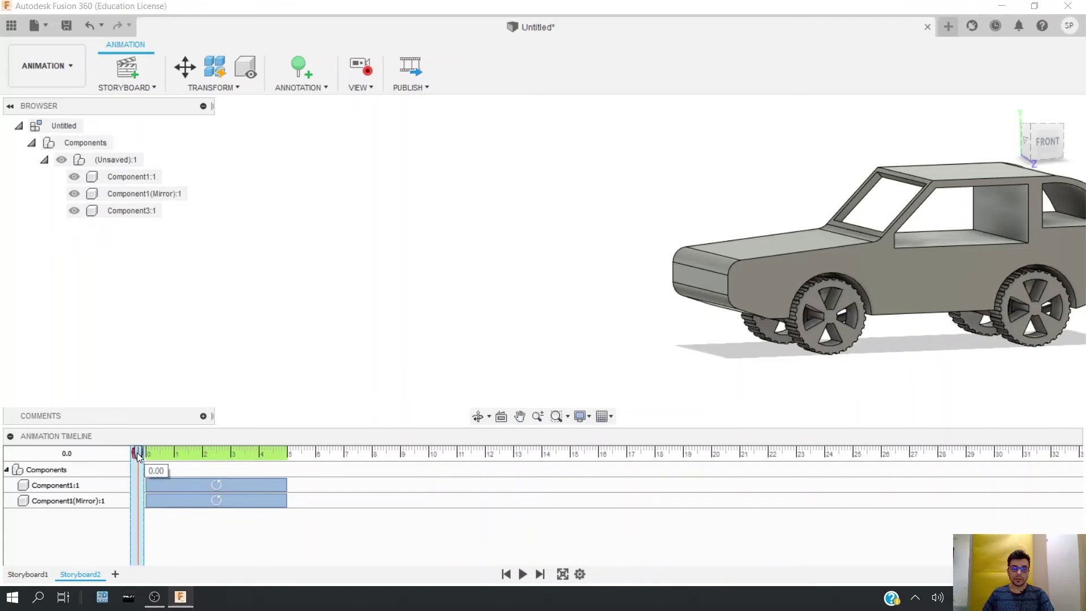
{"action": "left_click", "coordinate": [782, 311]}
{"action": "scroll", "coordinate": [782, 311], "scroll_direction": "down", "scroll_amount": 1}
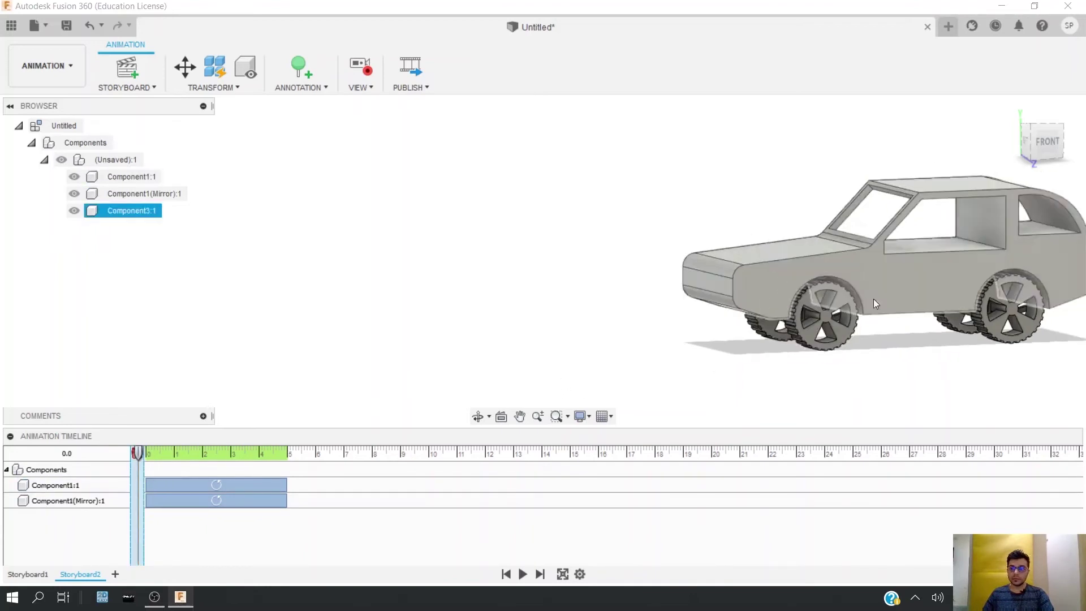
{"action": "left_click", "coordinate": [742, 366]}
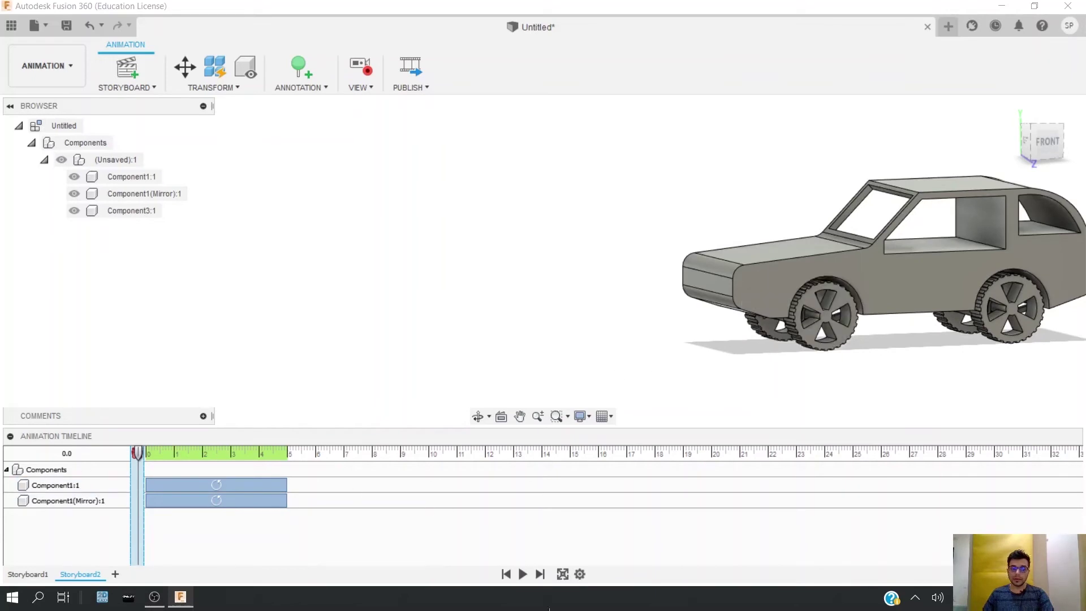
{"action": "left_click", "coordinate": [522, 575]}
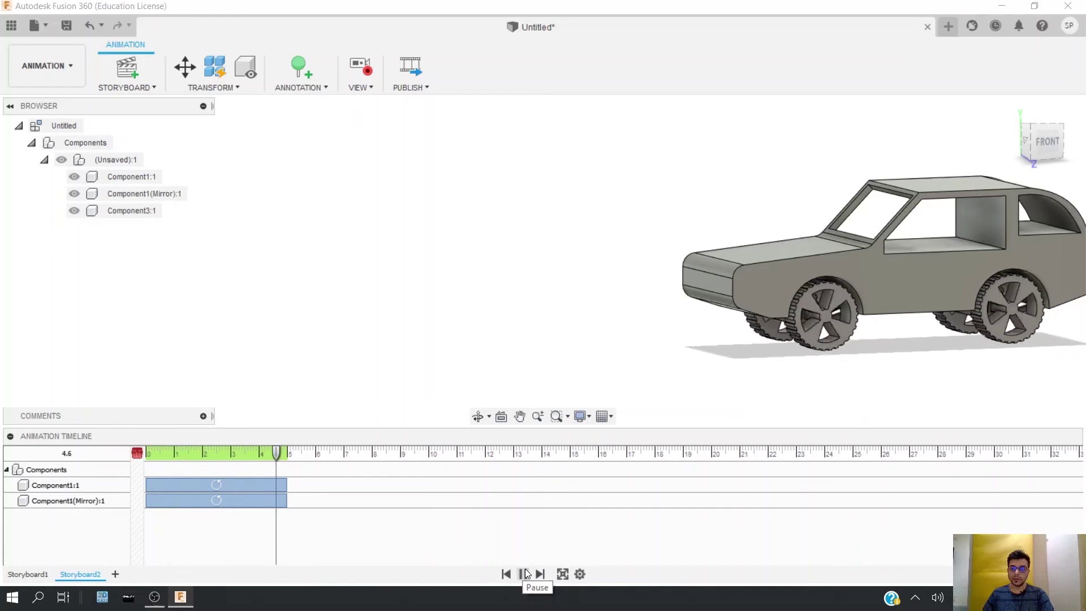
Step: Clear the component selection and scrub the playhead to end at 5.0 s
{"action": "left_click", "coordinate": [832, 346]}
{"action": "left_click", "coordinate": [947, 274]}
{"action": "left_click", "coordinate": [719, 365]}
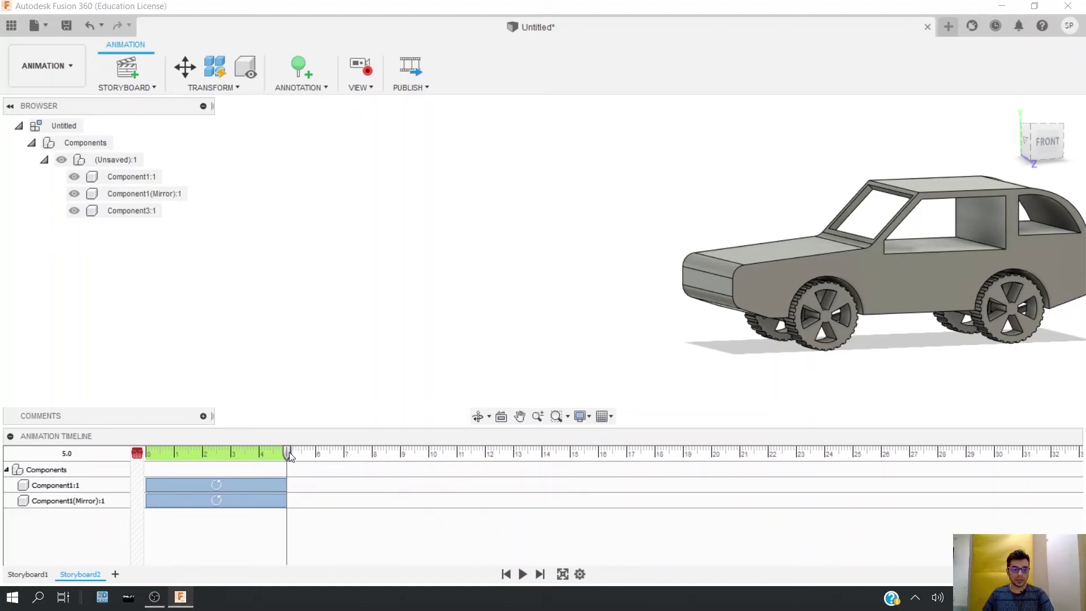
{"action": "left_click_drag", "start_coordinate": [288, 452], "coordinate": [286, 456]}
Step: Pan the car toward the left edge, adding a View track, and play the storyboard
{"action": "left_click", "coordinate": [940, 284]}
{"action": "left_click", "coordinate": [810, 333]}
{"action": "left_click", "coordinate": [918, 276]}
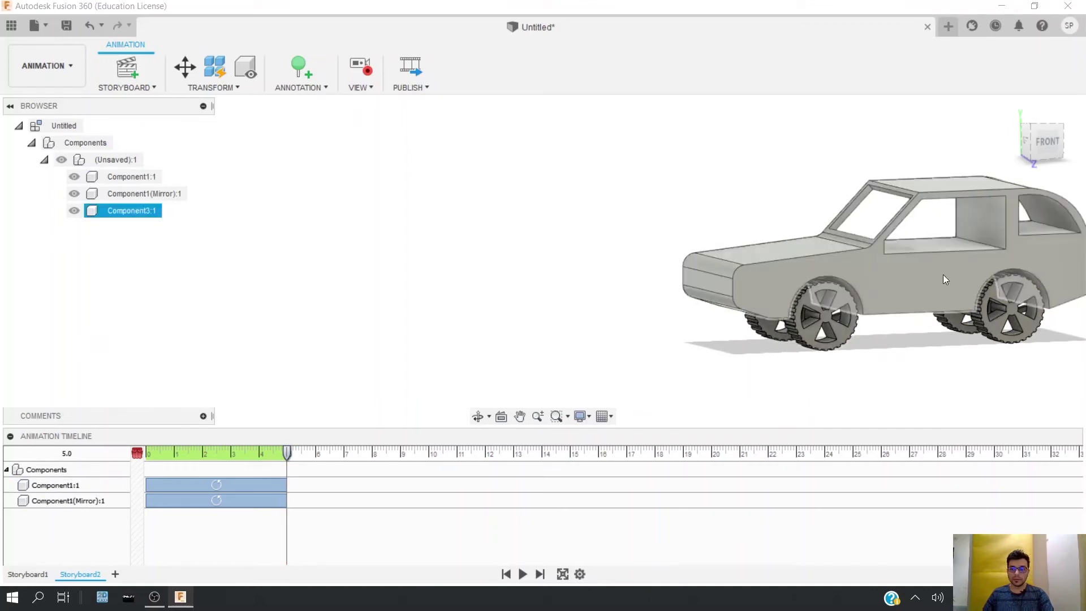
{"action": "middle_click_drag", "start_coordinate": [943, 275], "coordinate": [277, 304]}
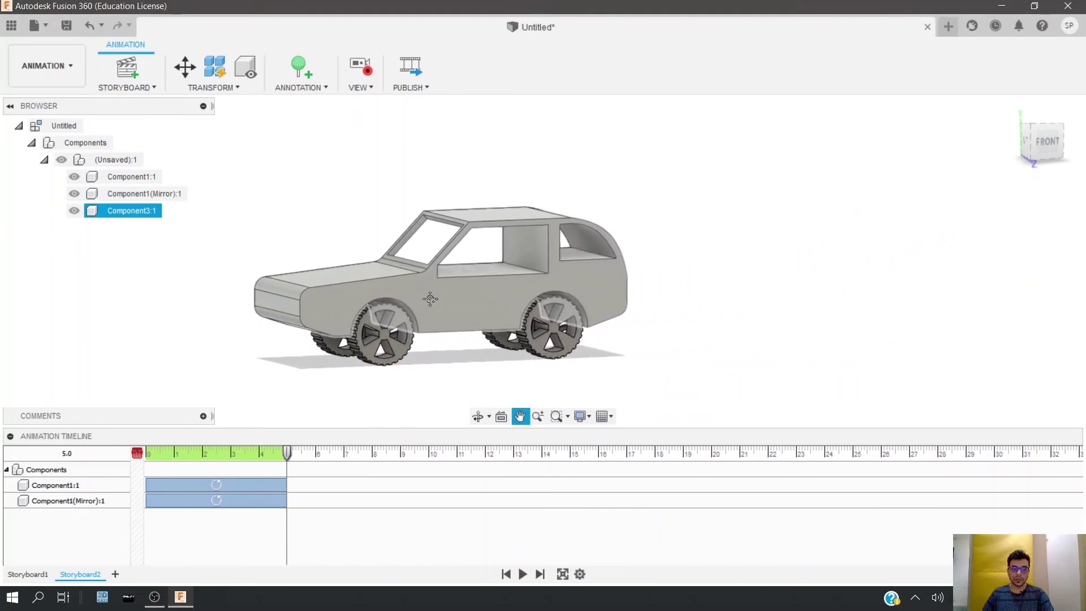
{"action": "middle_click_drag", "start_coordinate": [277, 304], "coordinate": [70, 312]}
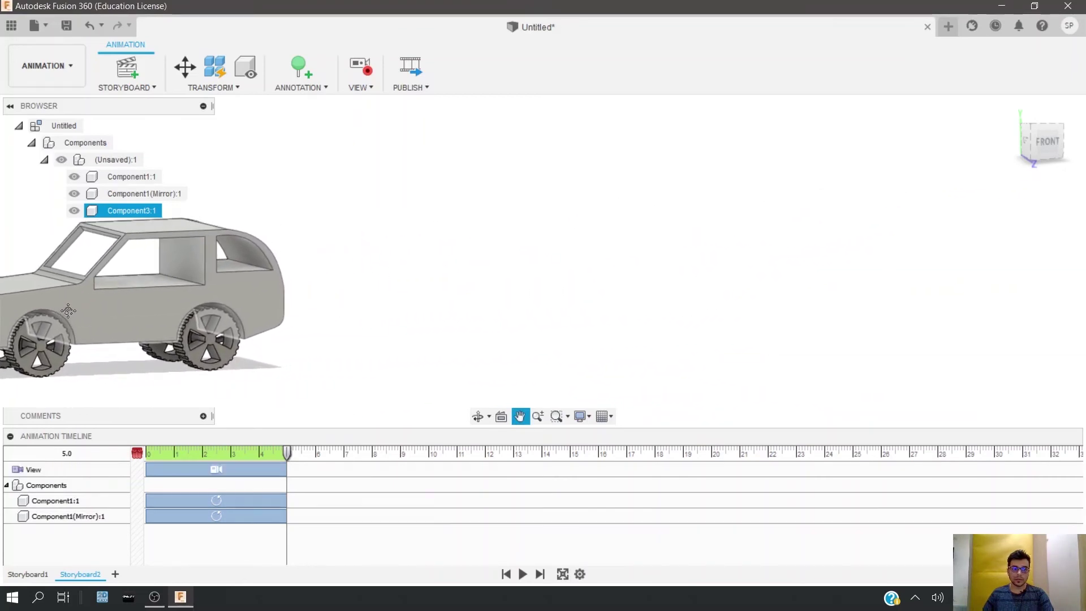
{"action": "left_click", "coordinate": [523, 575]}
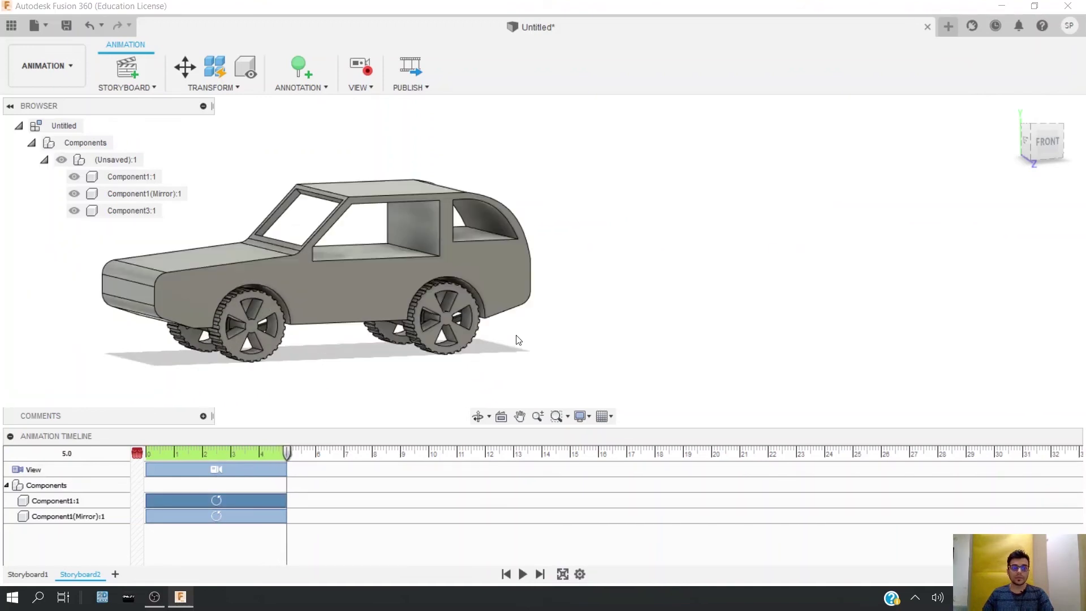
{"action": "left_click", "coordinate": [350, 299]}
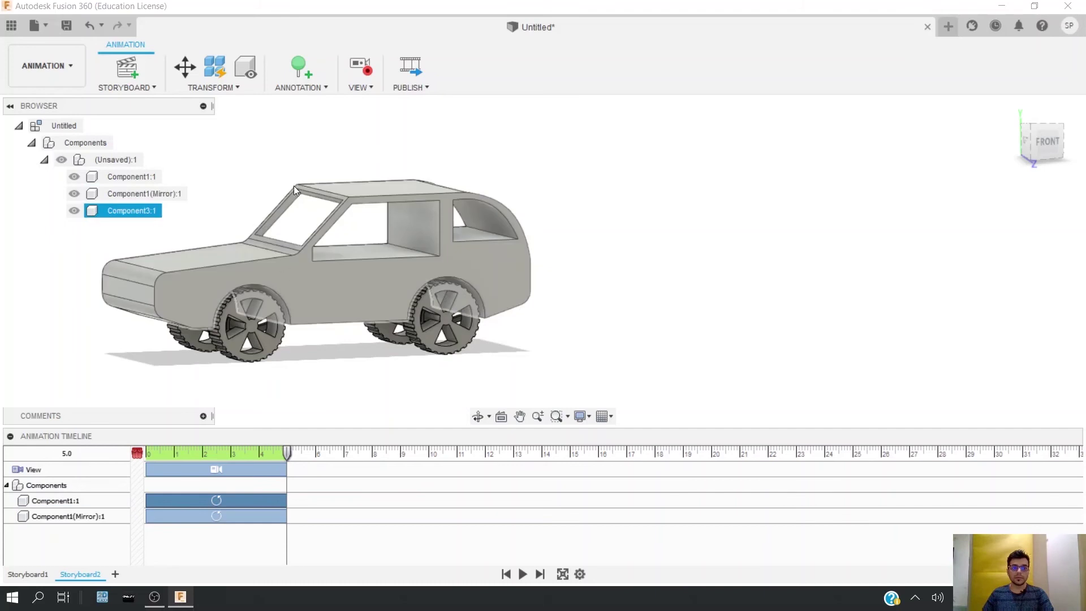
{"action": "left_click", "coordinate": [404, 134]}
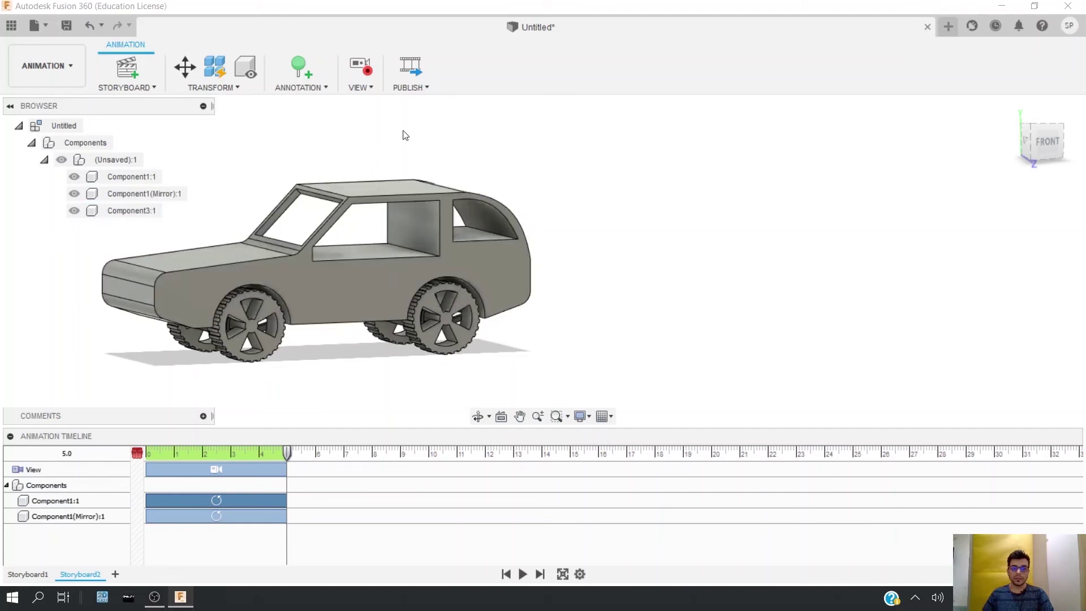
{"action": "left_click", "coordinate": [412, 66]}
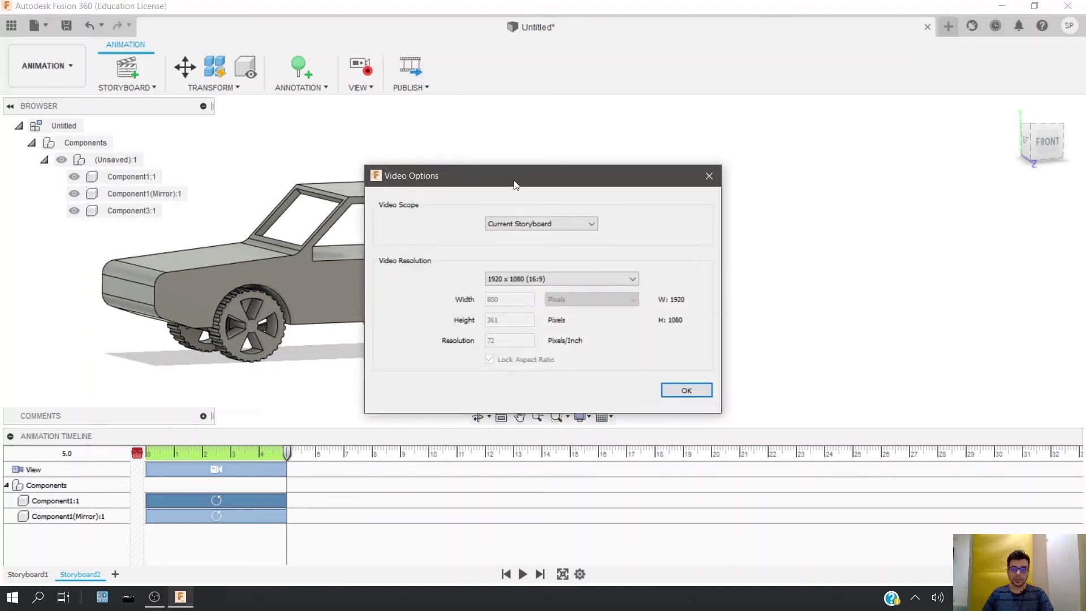
{"action": "left_click_drag", "start_coordinate": [518, 175], "coordinate": [535, 155]}
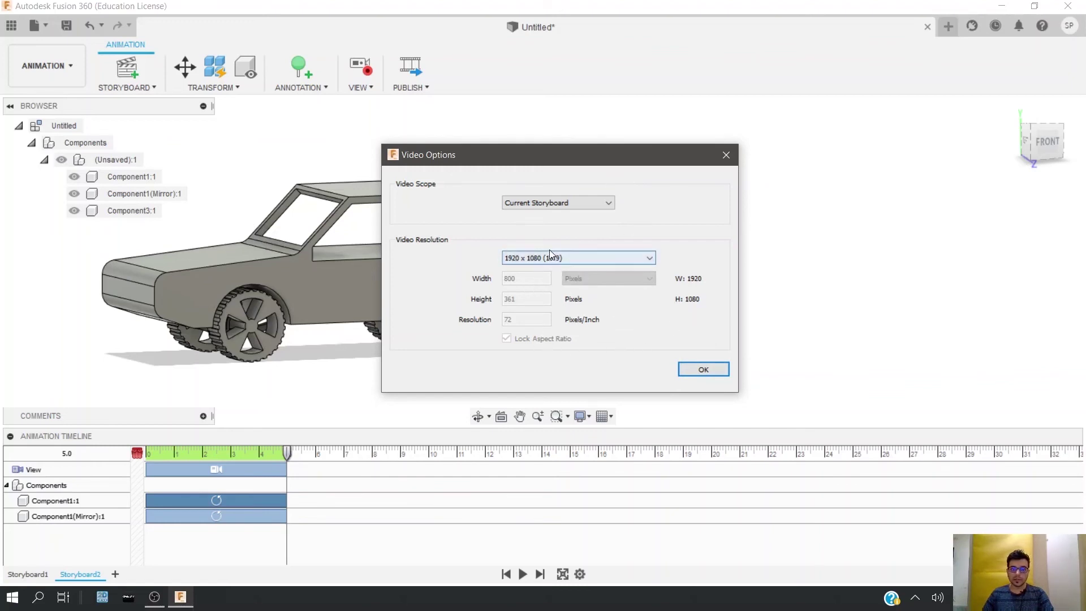
{"action": "left_click", "coordinate": [699, 372]}
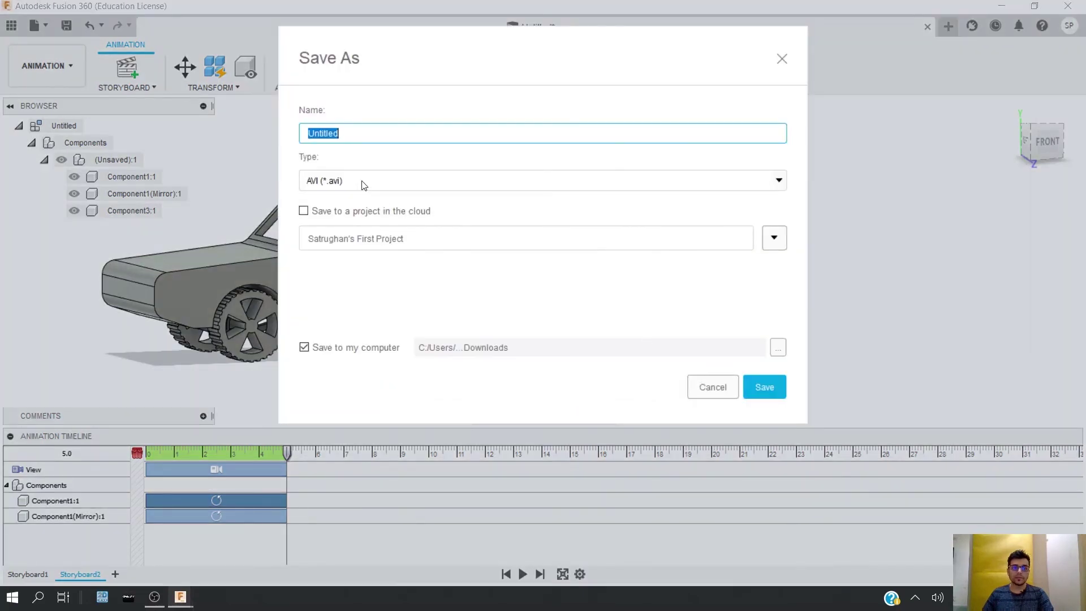
{"action": "left_click", "coordinate": [709, 393]}
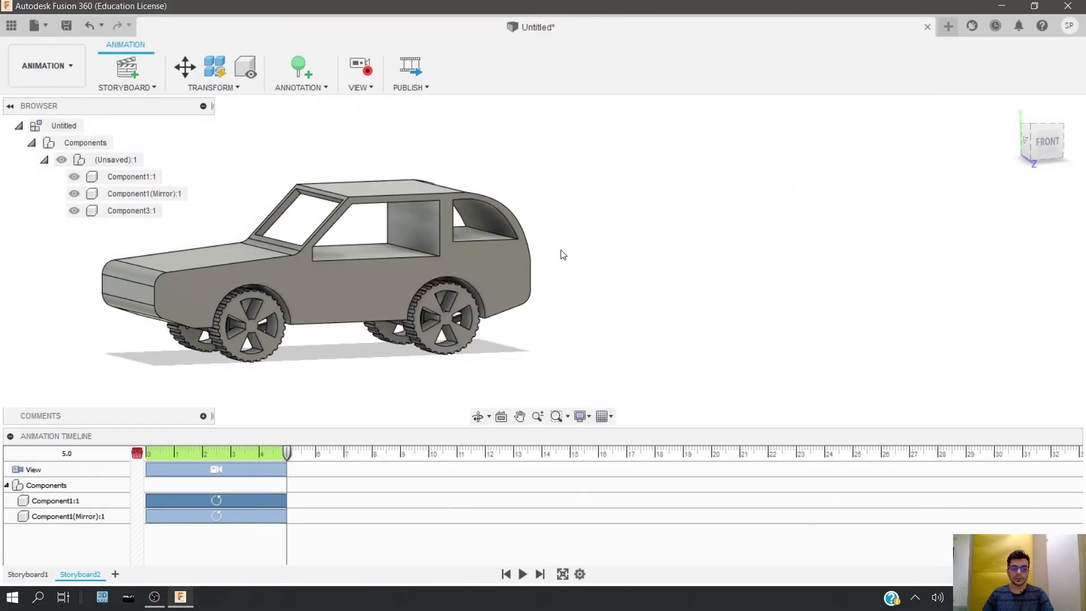
{"action": "left_click", "coordinate": [459, 257]}
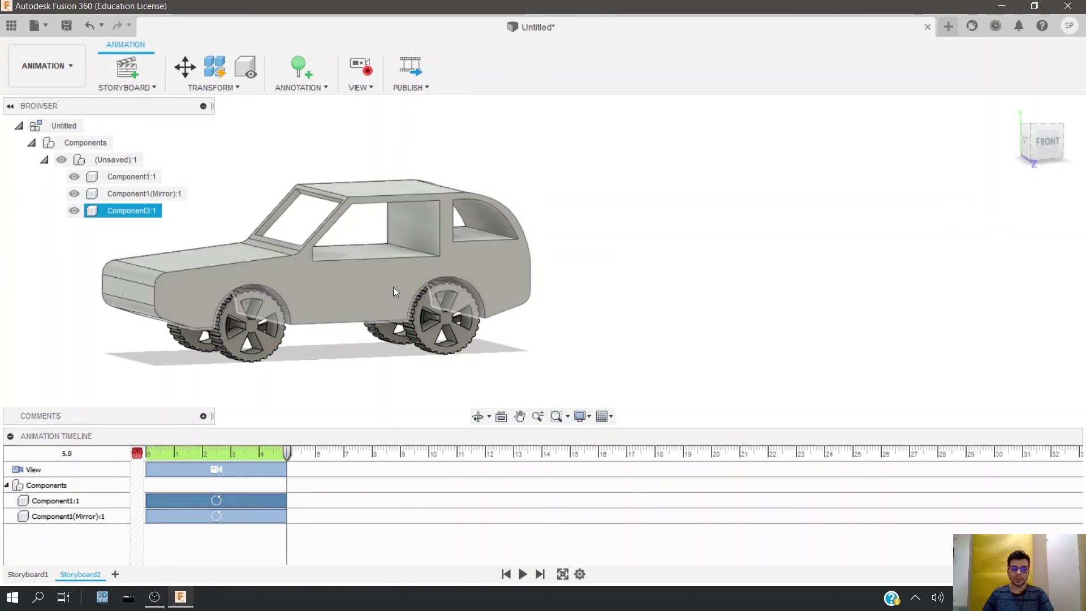
{"action": "left_click", "coordinate": [671, 317]}
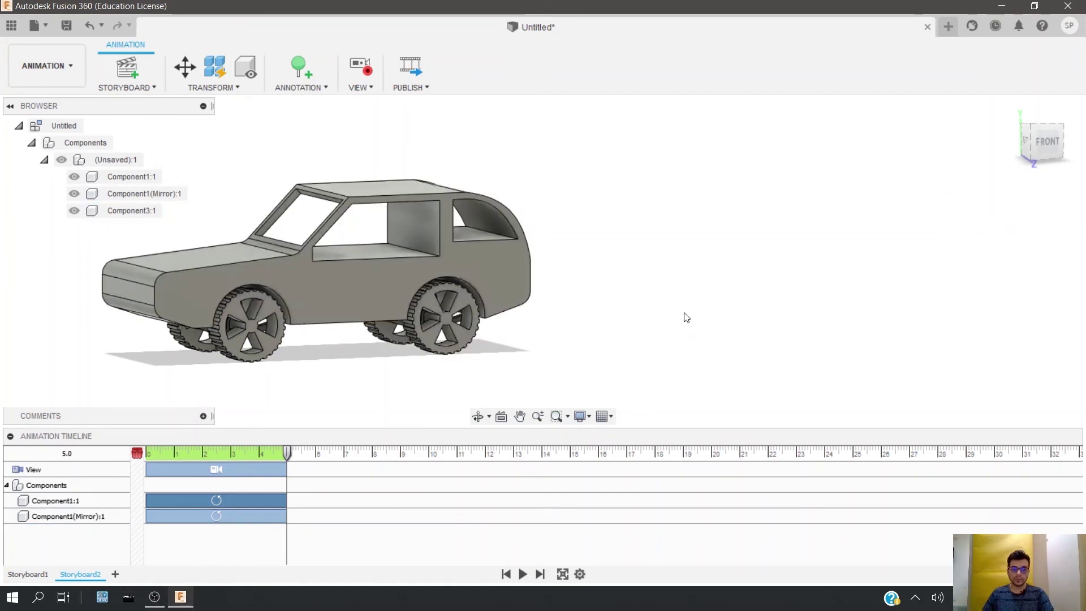